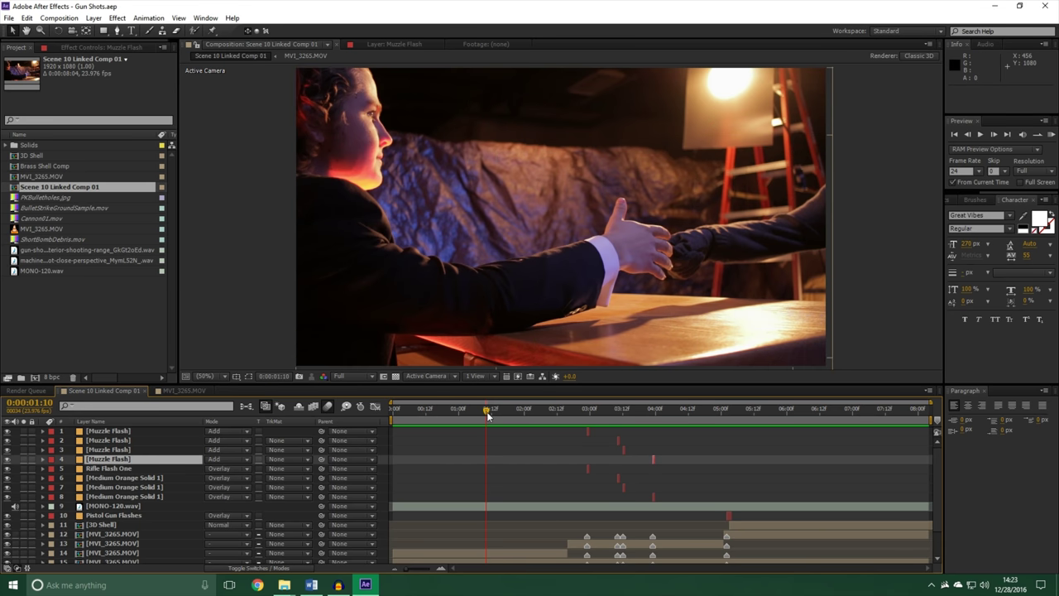
- Go to the first muzzle flash at 0:00:02:23, open its top Muzzle Flash layer and show its effect settings
drag(488, 414, 583, 431)
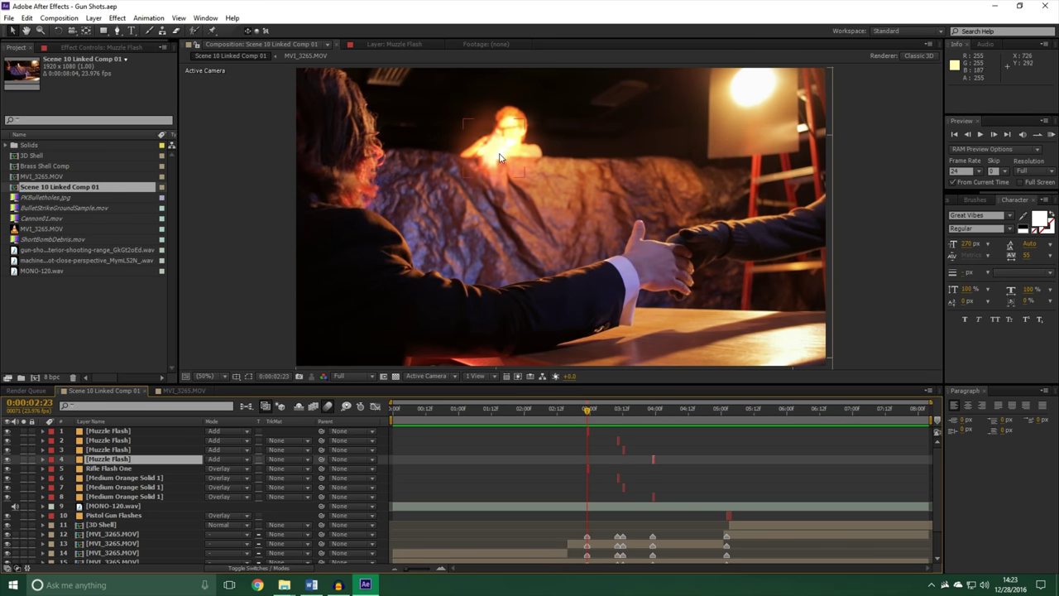
click(116, 431)
double_click(117, 433)
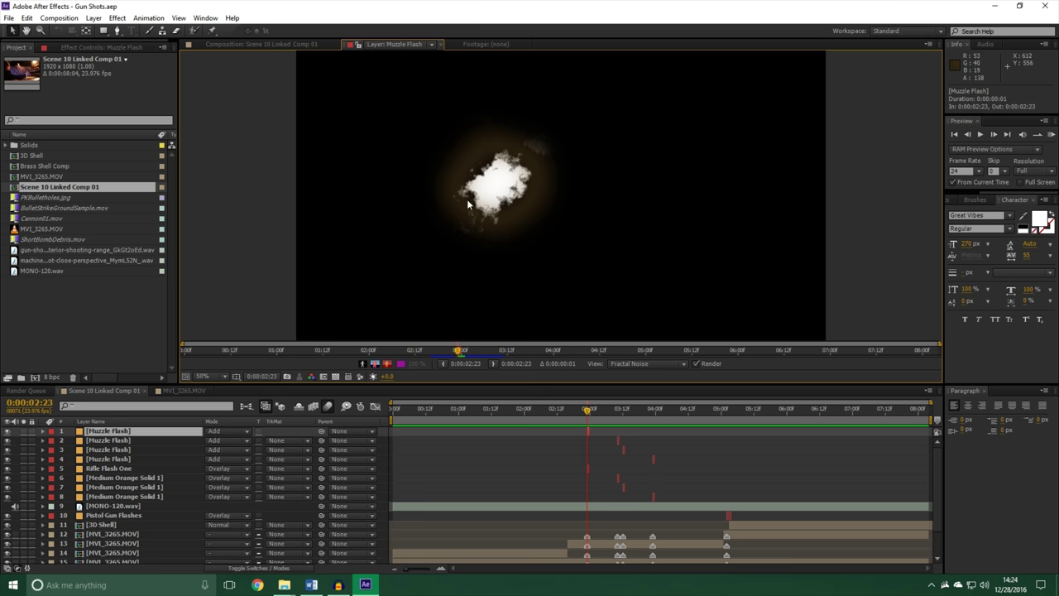
click(97, 48)
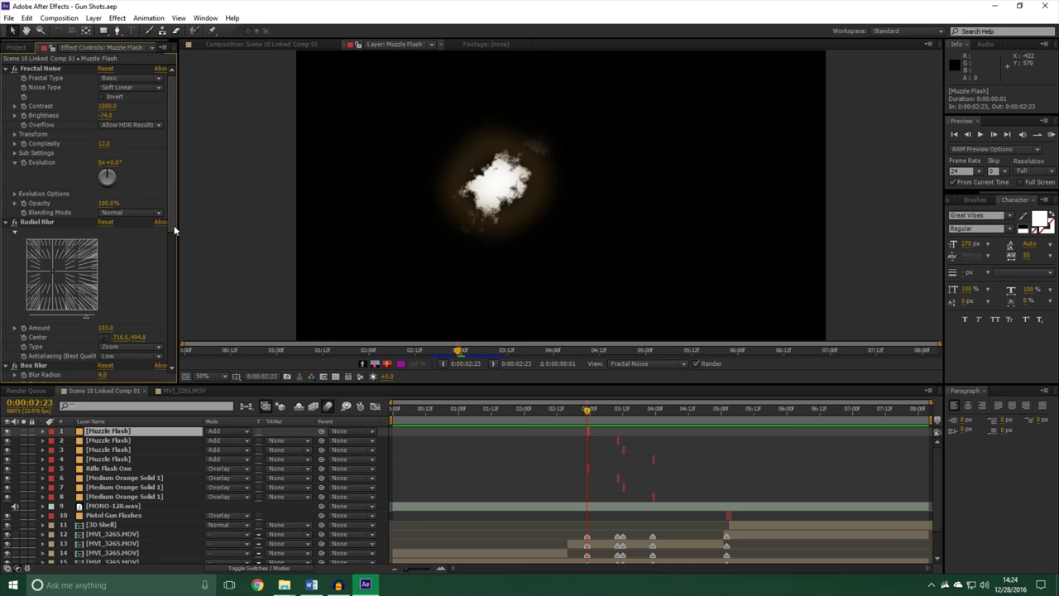
- Collapse and disable Radial Blur, Box Blur, CC Toner and Glow on the Muzzle Flash layer, and show the composition
scroll(174, 225, down, 1)
click(12, 191)
click(7, 201)
click(6, 209)
click(6, 219)
drag(20, 252, 12, 231)
click(278, 43)
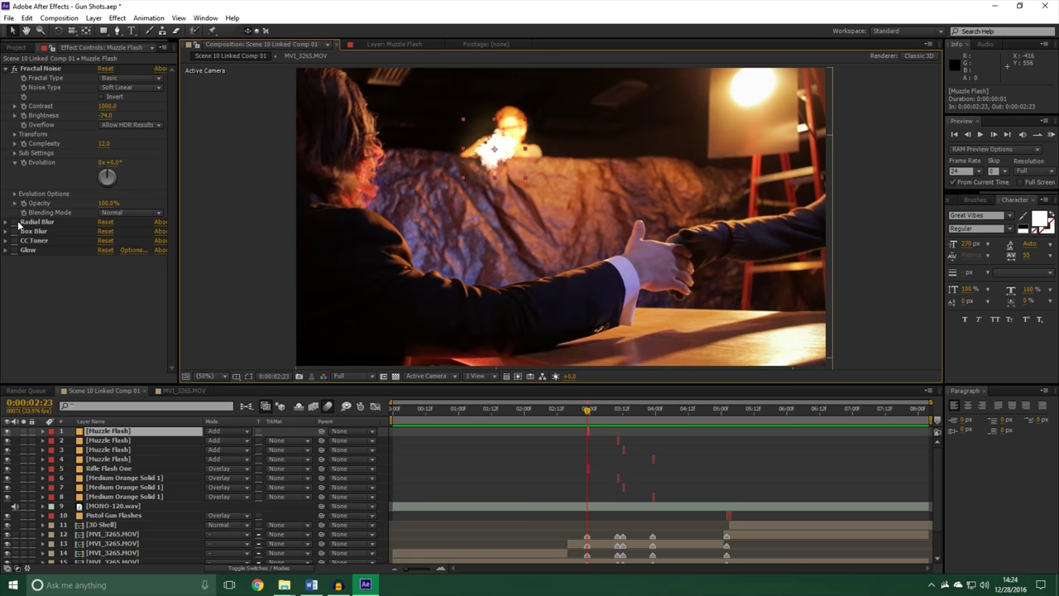
- Re-enable Radial Blur, Box Blur, CC Toner and Glow on the Muzzle Flash layer
mouse_move(18, 224)
mouse_down()
mouse_move(17, 252)
mouse_move(14, 220)
mouse_up()
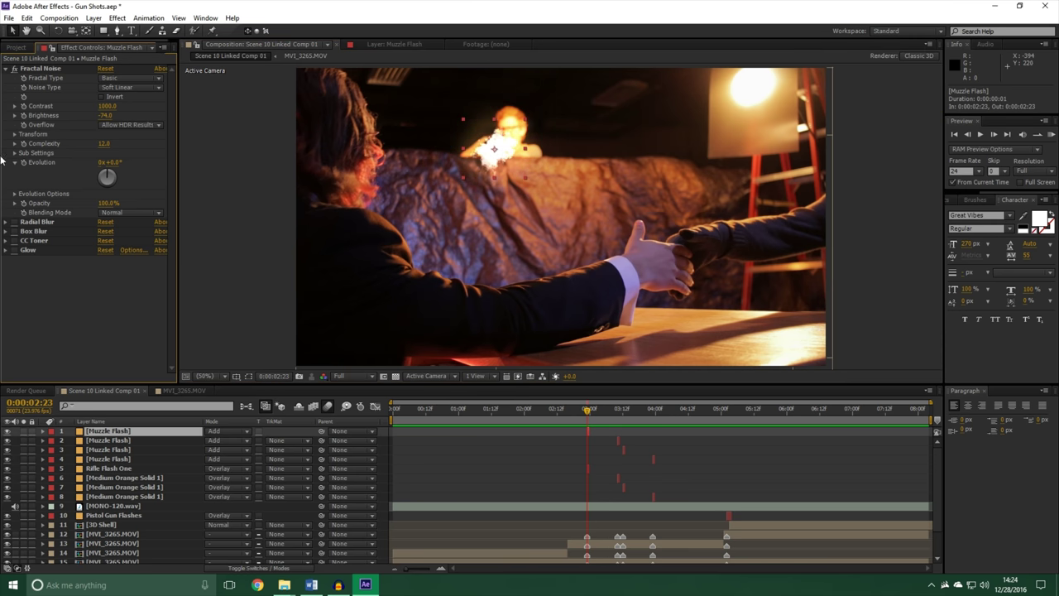
drag(15, 225, 14, 251)
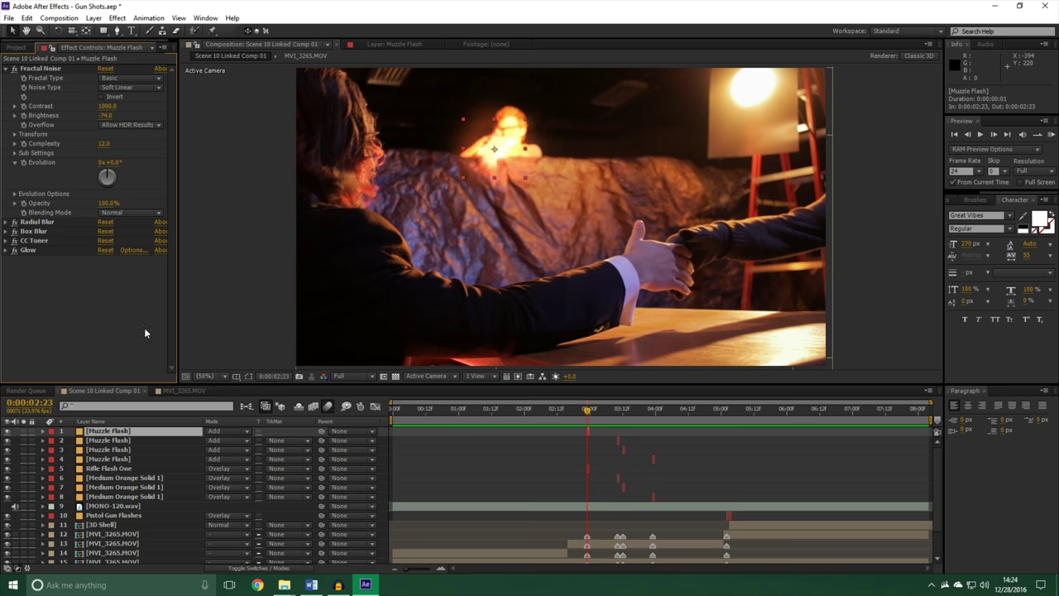
click(238, 304)
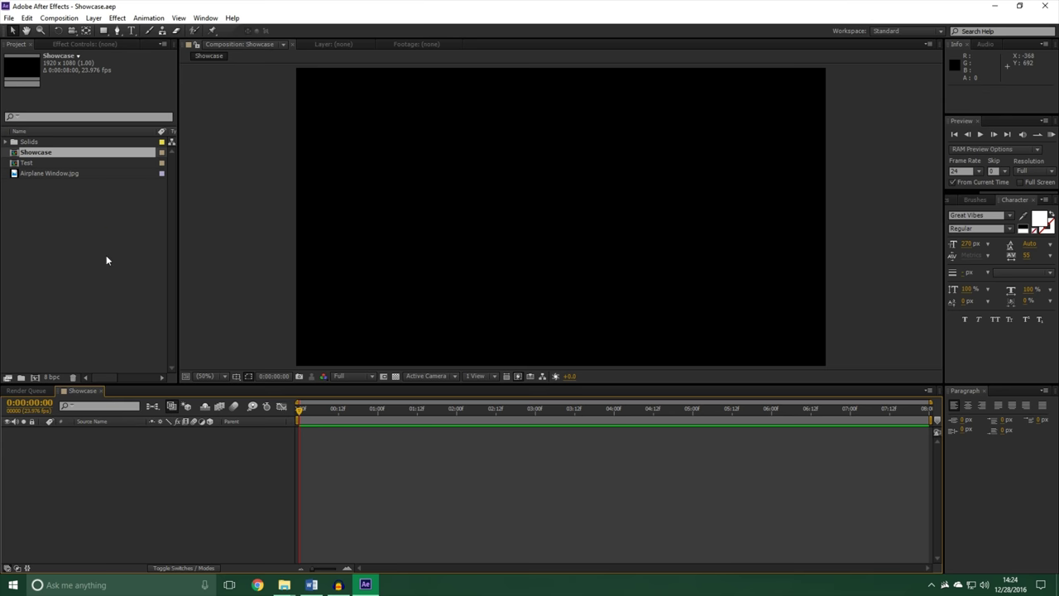
- Create a black 1920 x 1080 px solid named Fractal Noise in the Showcase composition
click(93, 18)
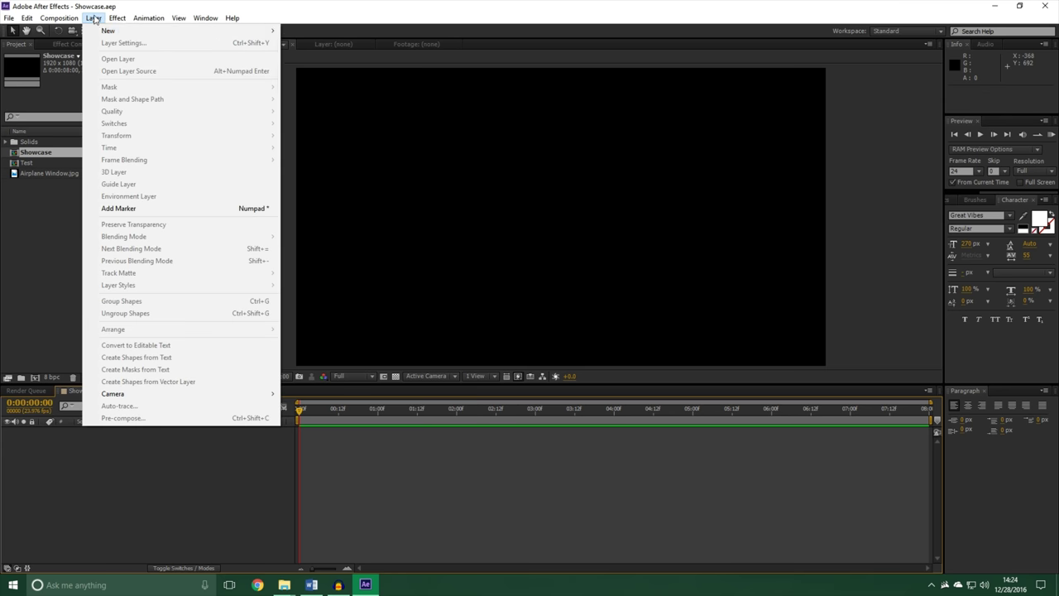
mouse_move(106, 31)
click(305, 42)
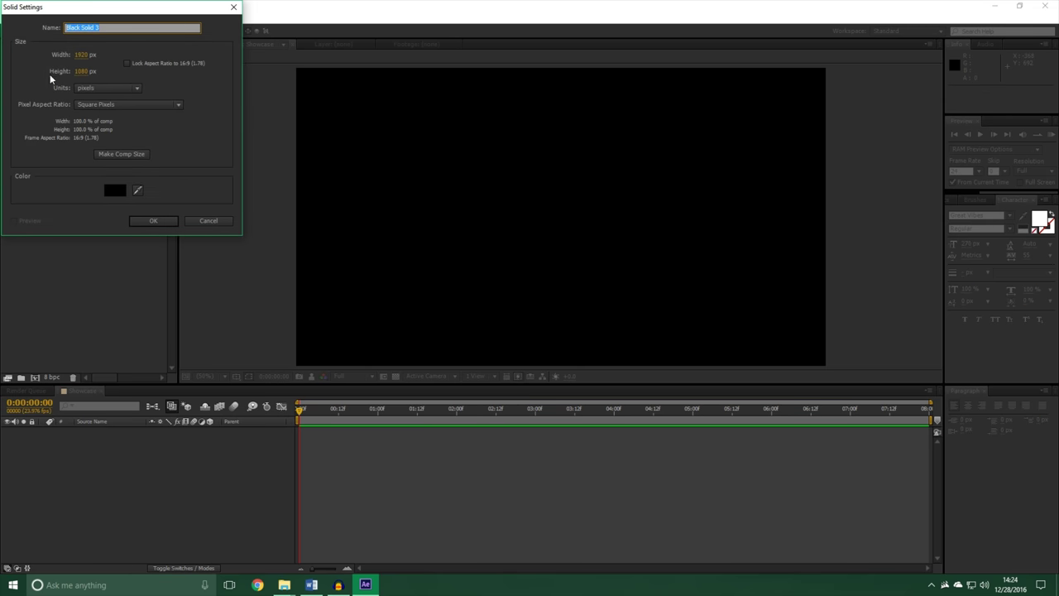
text(Fractal Noise)
click(146, 220)
- Apply the Fractal Noise effect to the Fractal Noise solid
drag(987, 193, 963, 198)
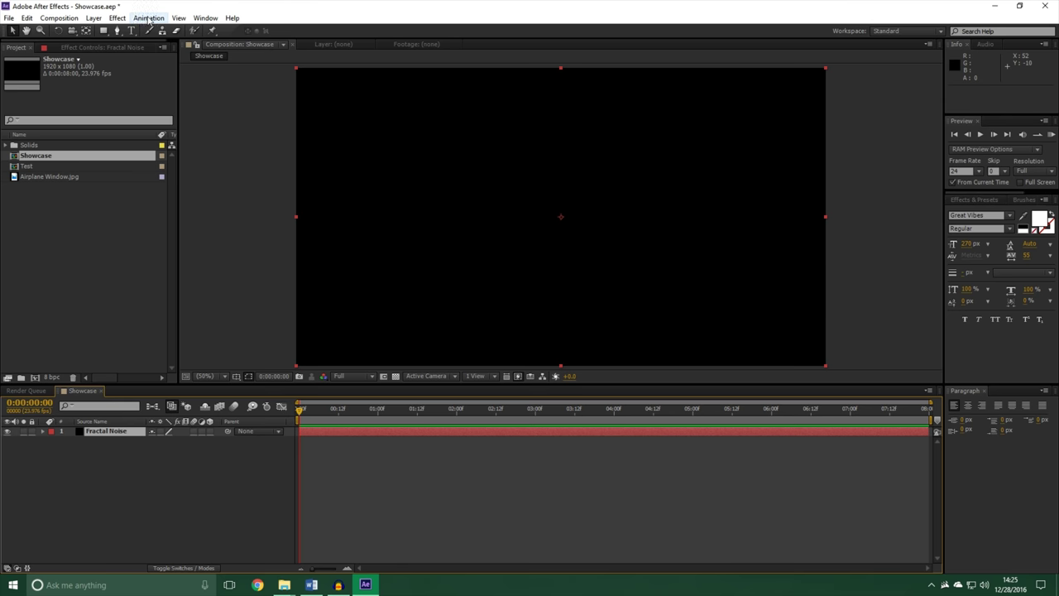
click(118, 18)
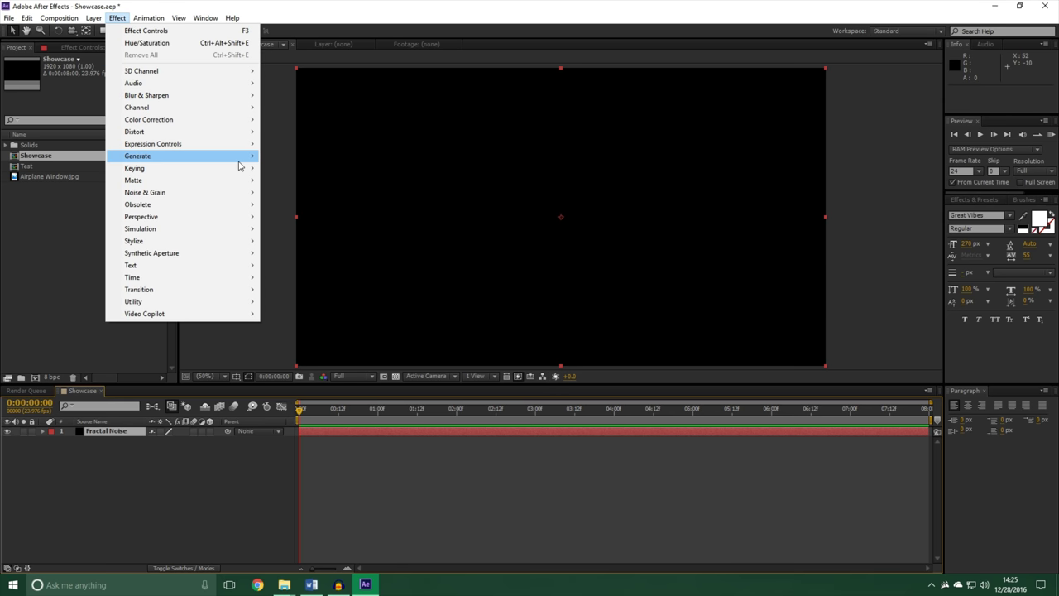
mouse_move(192, 195)
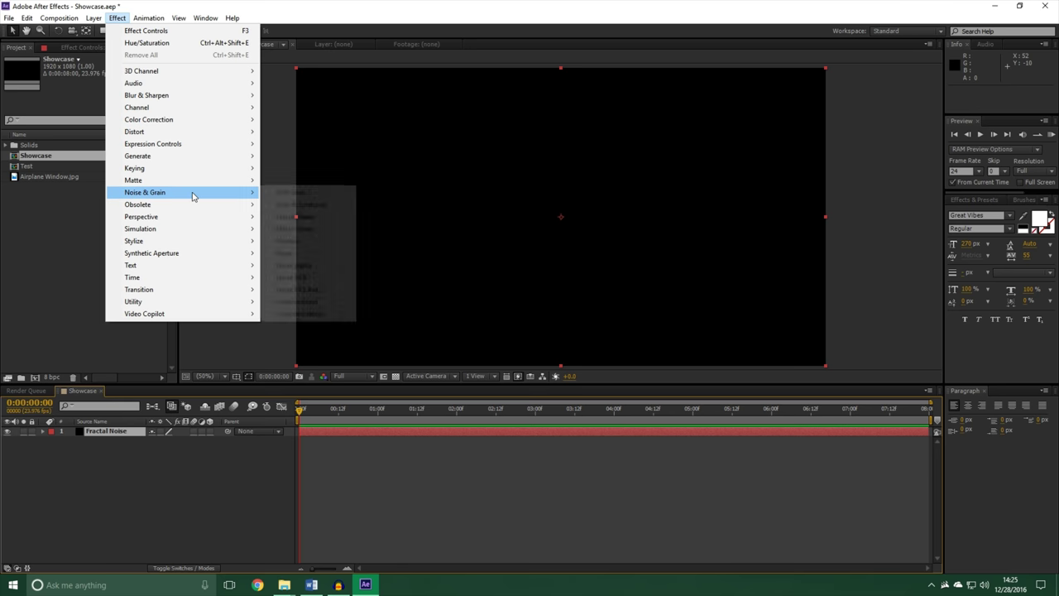
click(332, 216)
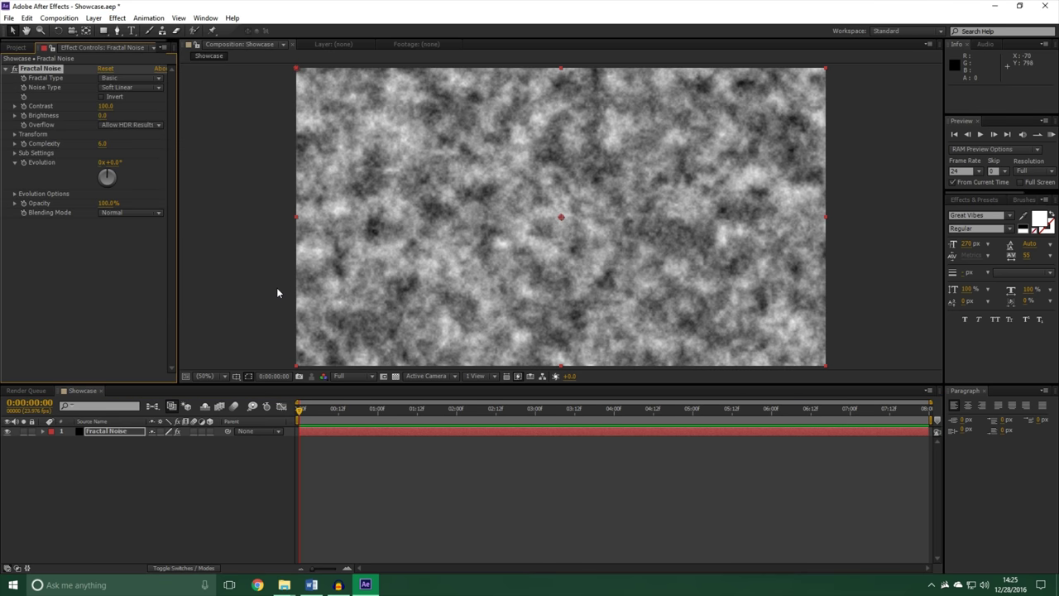
- Keyframe the noise's Evolution from 0 at the first frame to one full revolution at 0:00:07:23, and scrub through the animation
drag(318, 428, 248, 468)
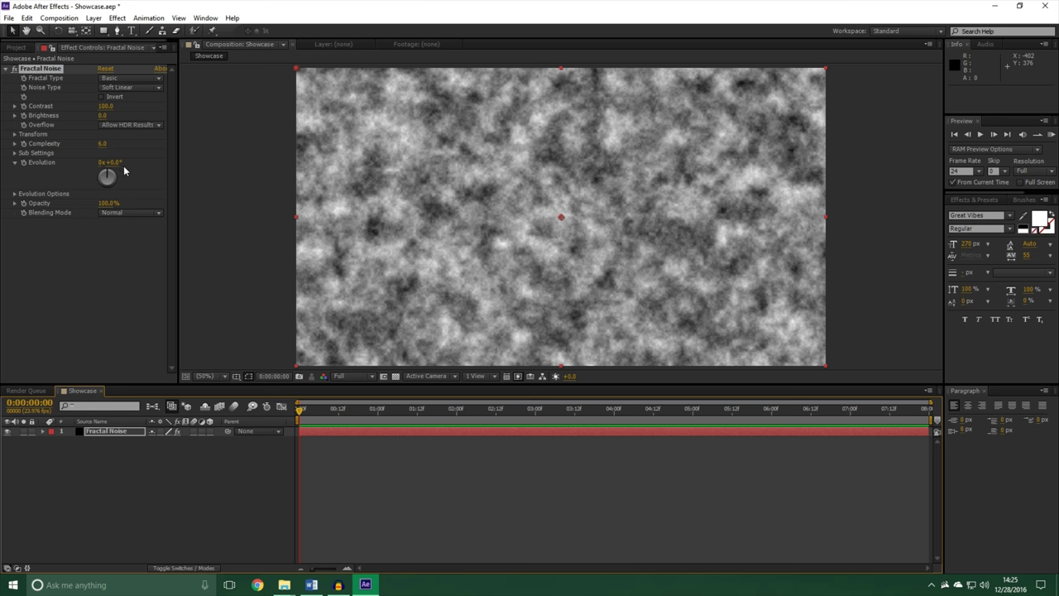
click(14, 193)
click(14, 194)
click(24, 162)
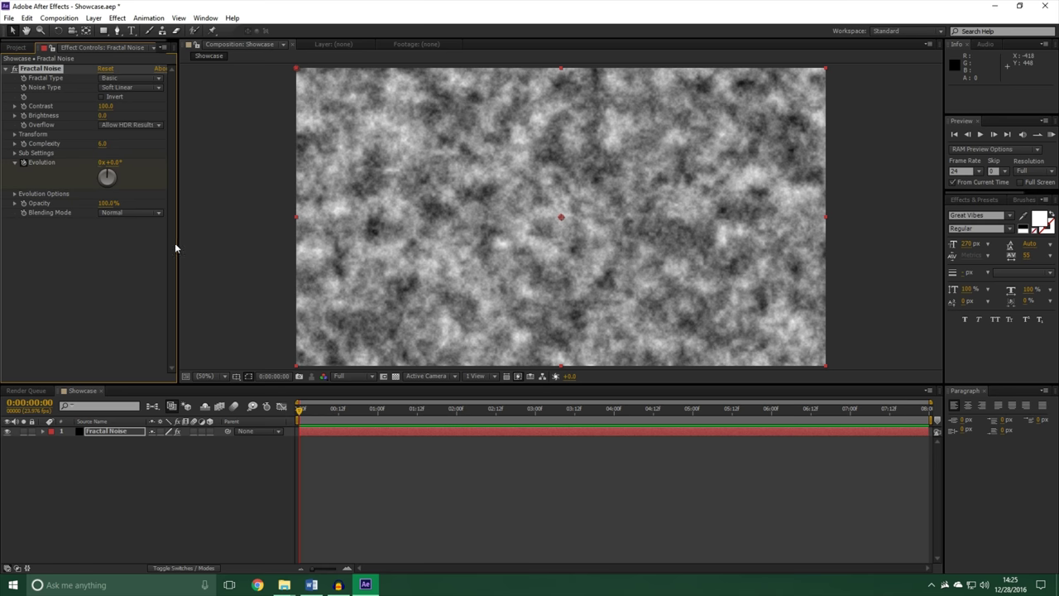
drag(300, 416, 924, 409)
drag(94, 175, 104, 171)
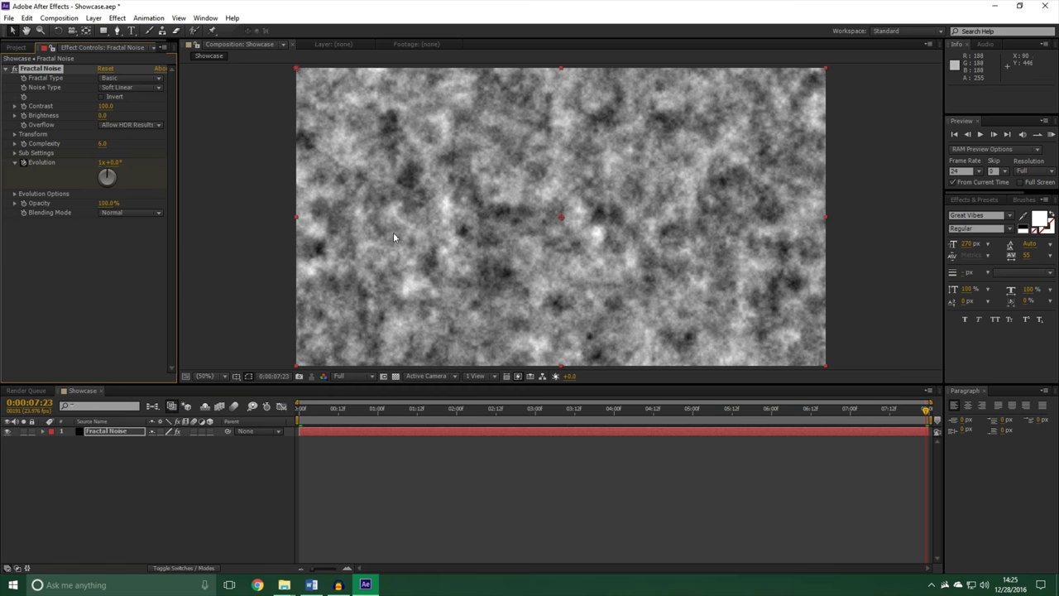
drag(925, 416, 548, 436)
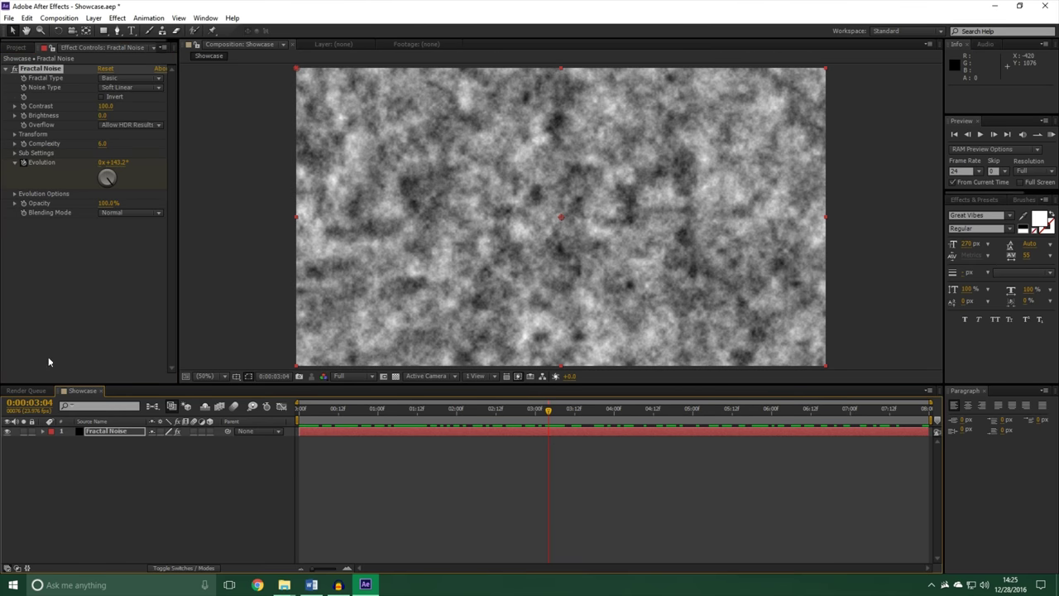
- Try the Dynamic fractal type, scrub the timeline to view it, and look through the other fractal types
click(128, 79)
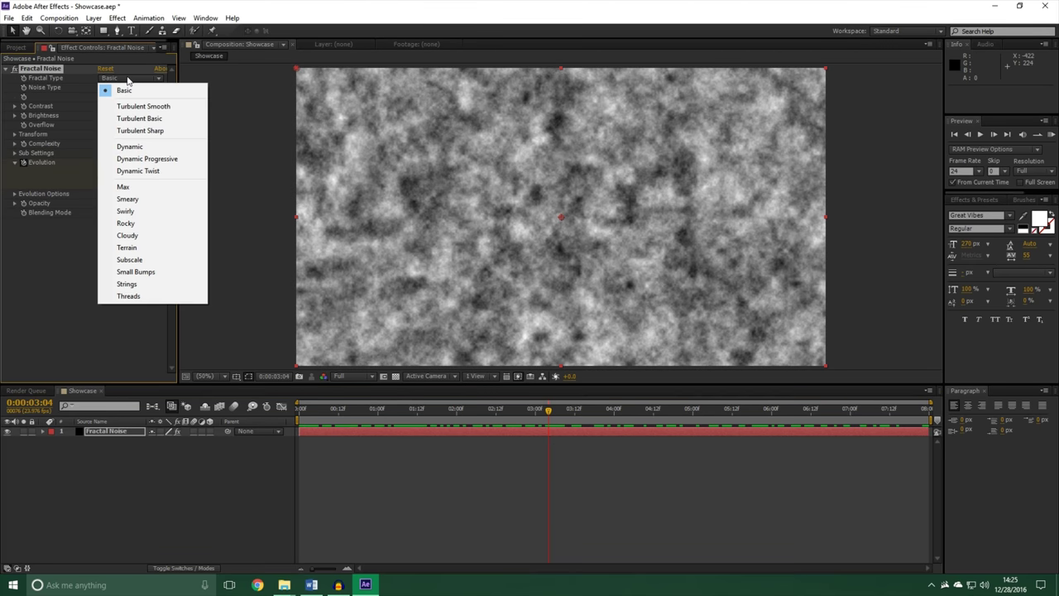
click(159, 147)
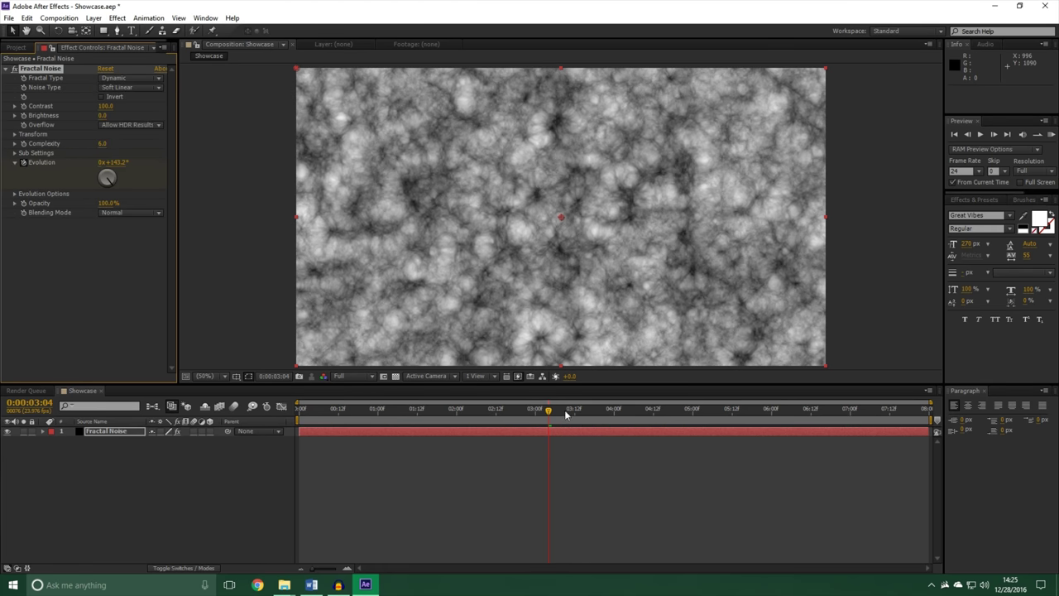
drag(536, 416, 466, 409)
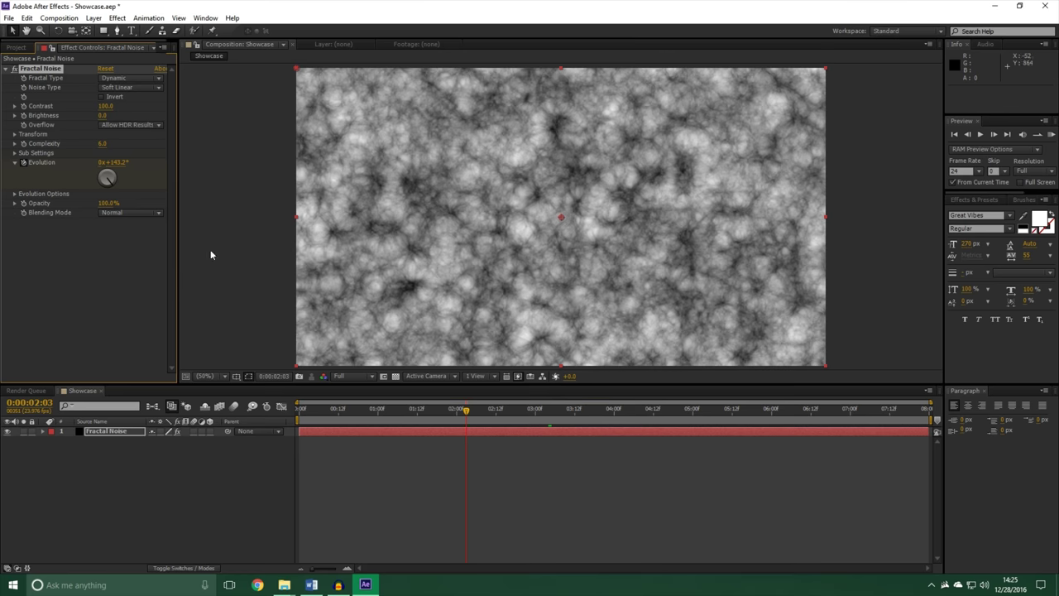
click(125, 78)
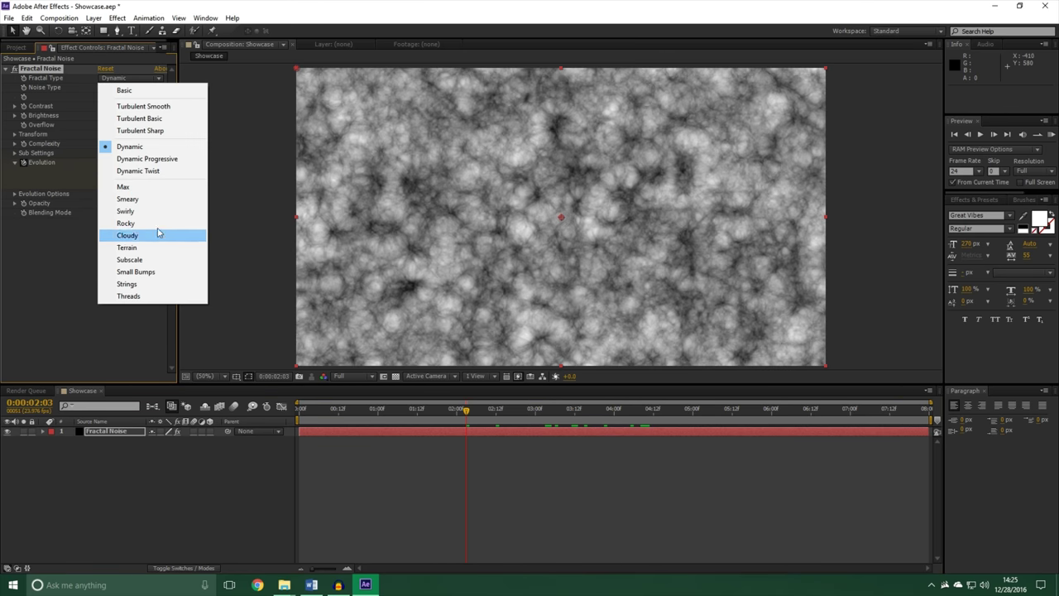
click(58, 310)
- Try the Block noise type and preview the animated noise
click(147, 89)
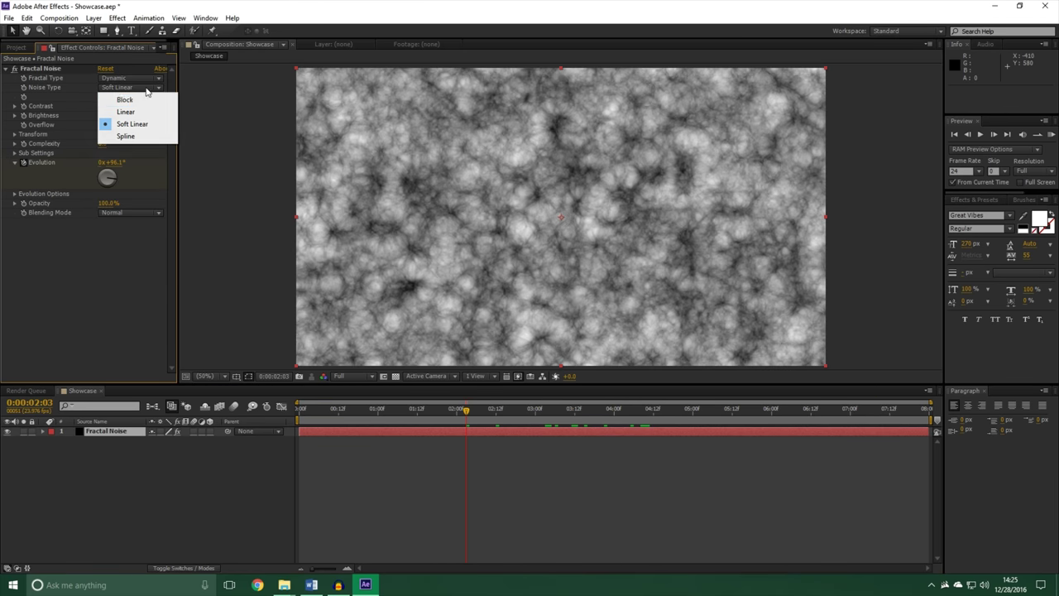
click(141, 101)
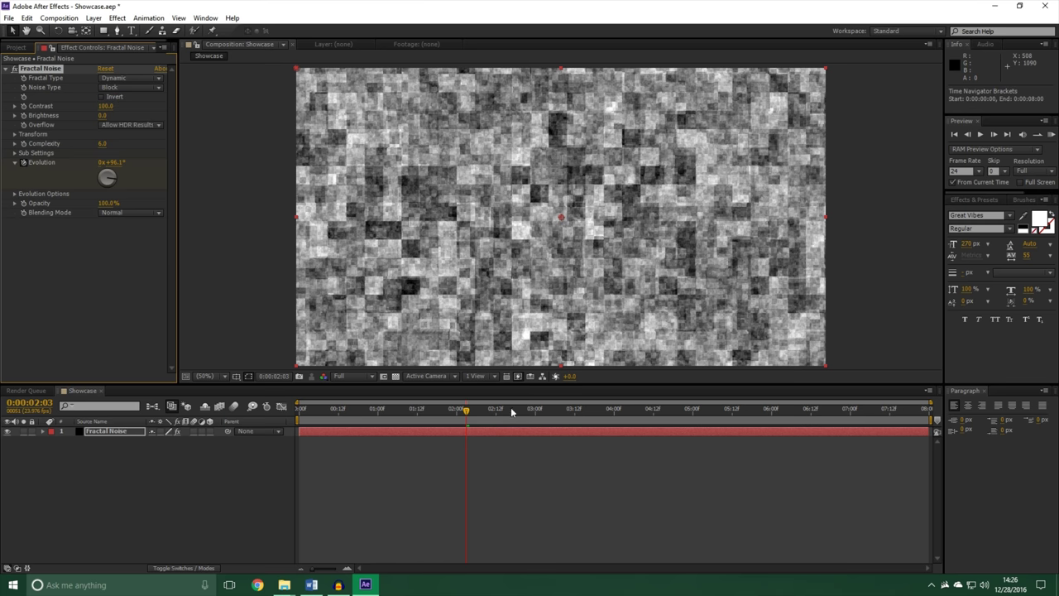
key(space)
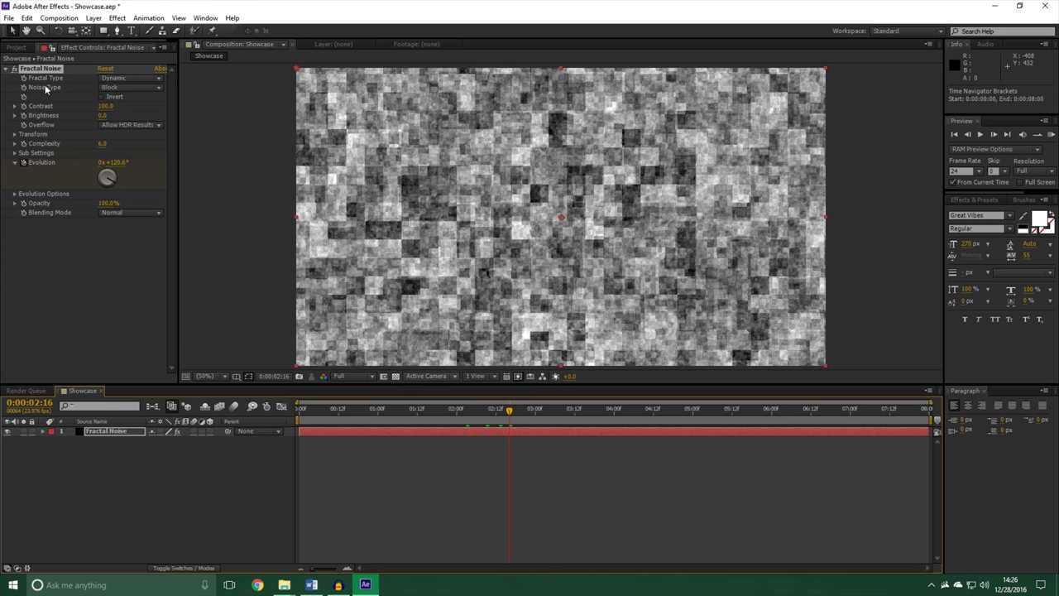
- Set the fractal type to Basic and the noise type to Linear, preview the animation and return to the first frame
click(101, 80)
click(112, 88)
click(124, 87)
click(126, 111)
key(space)
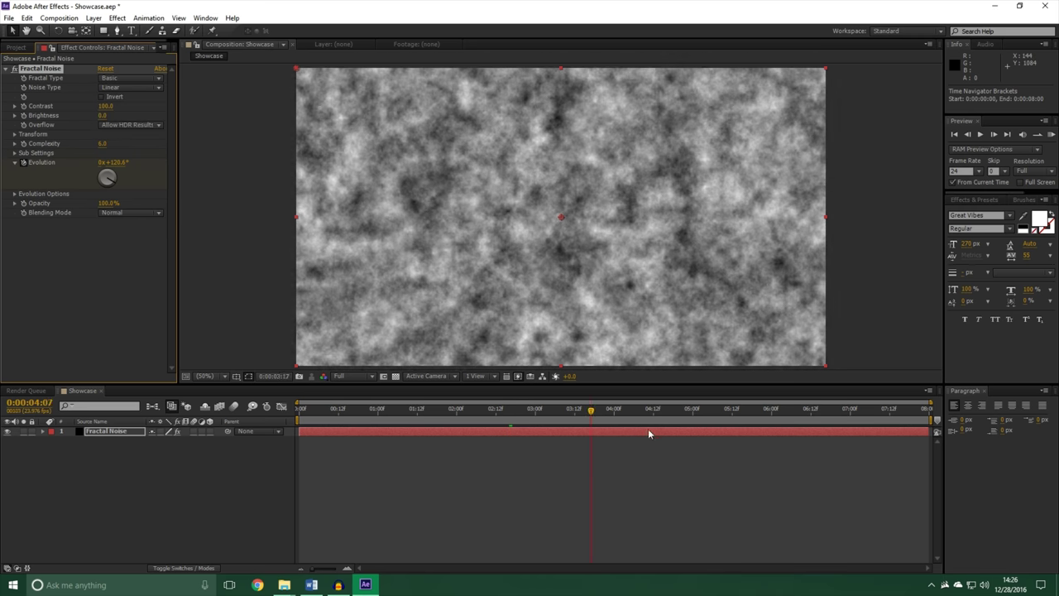
key(Home)
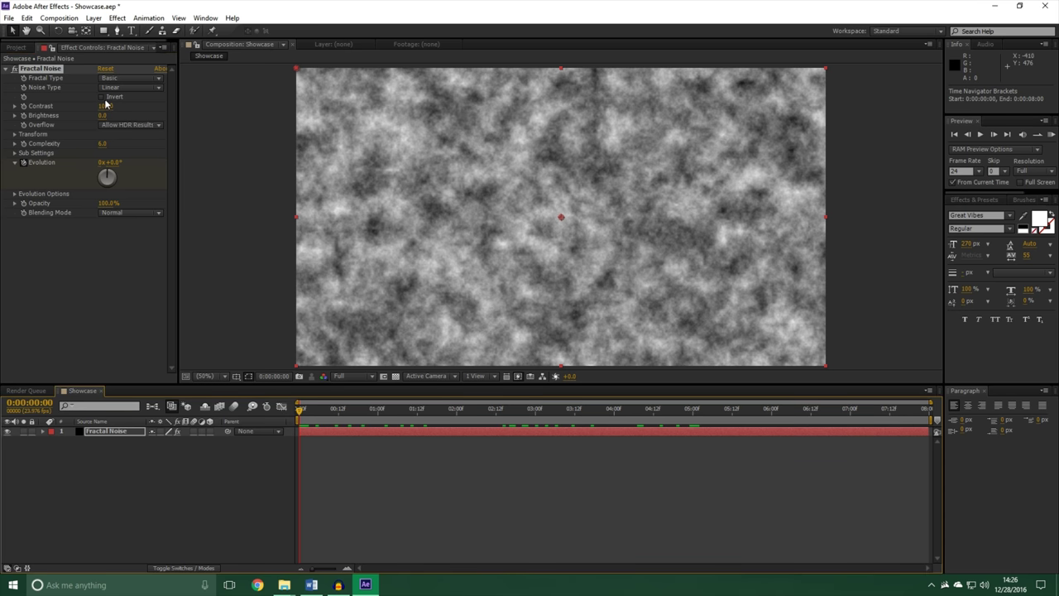
- Set the noise's Contrast to 179, Brightness to -48, Complexity to 14.4 and Scale to 148
drag(107, 111, 77, 115)
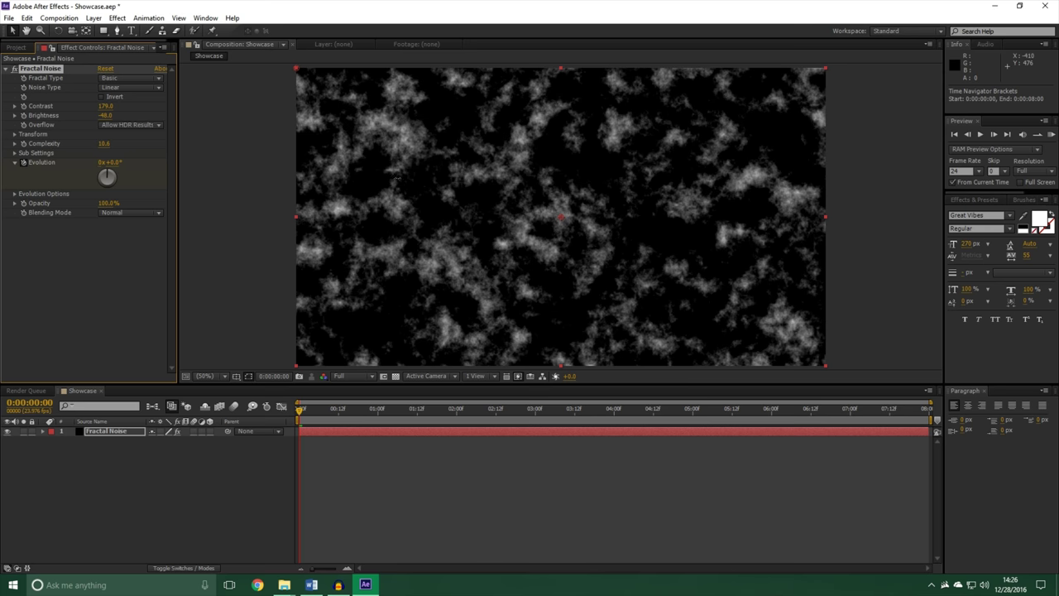
click(14, 134)
drag(107, 162, 131, 162)
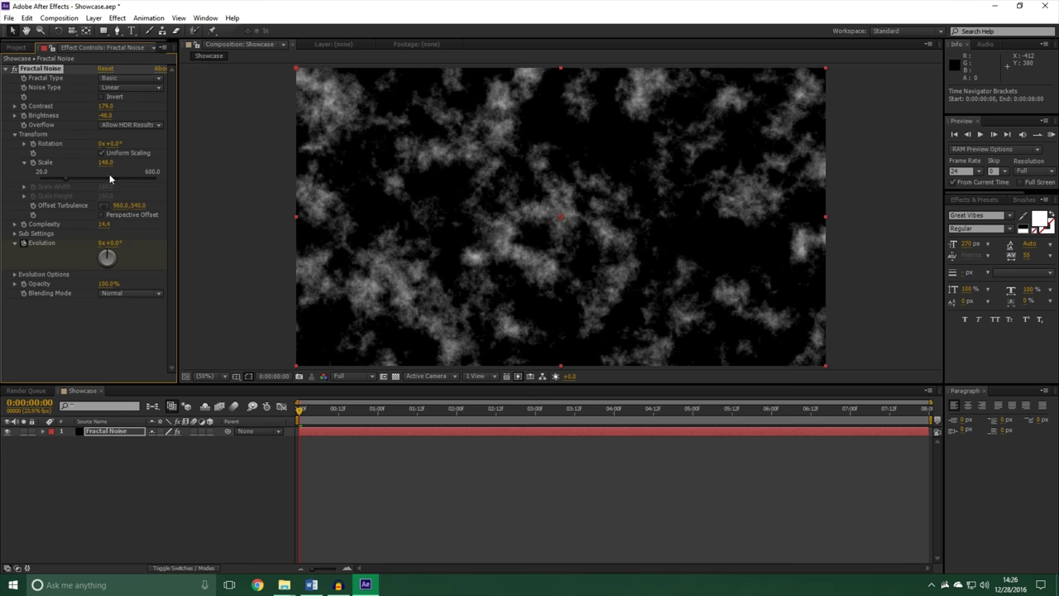
- Move the noise's Offset Turbulence point to about 562, 1058, near the lower edge of the frame
click(105, 205)
click(534, 218)
drag(534, 218, 451, 359)
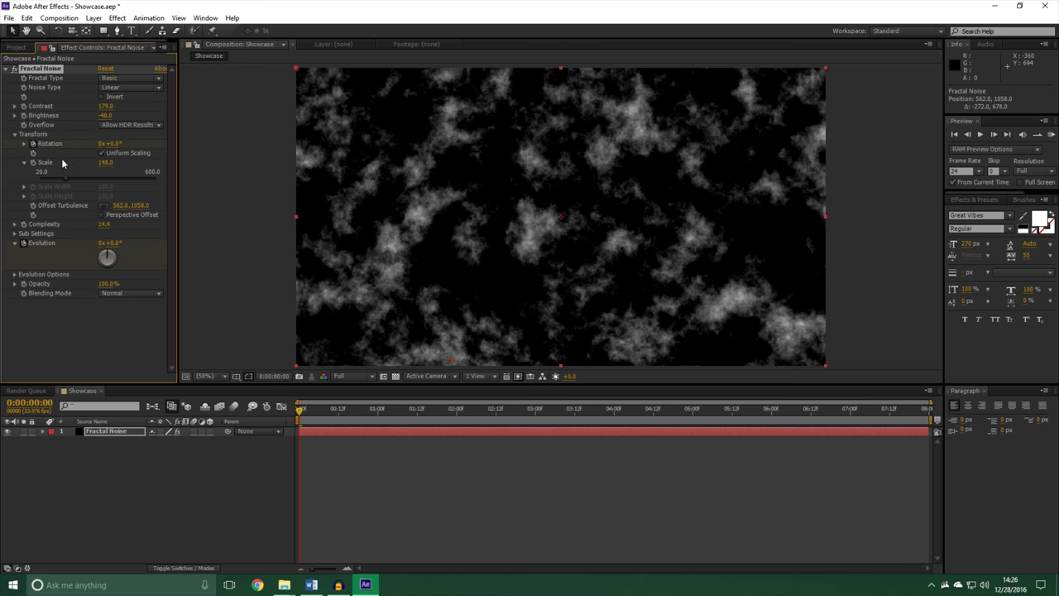
- Keyframe the noise's Rotation to one full revolution at 0:00:07:23 and scrub through the rotating noise
drag(509, 411, 944, 447)
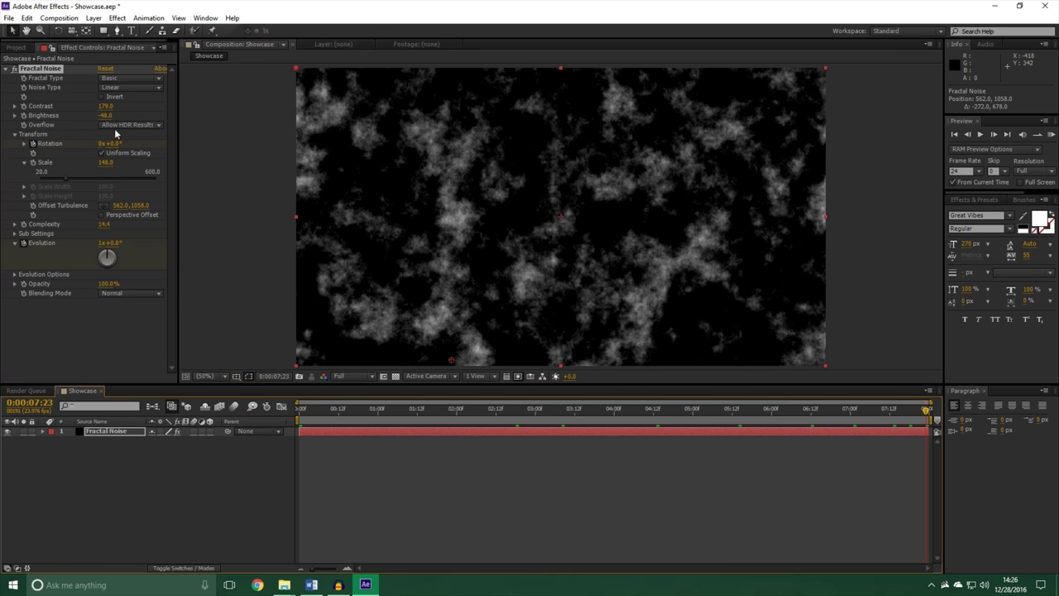
click(100, 145)
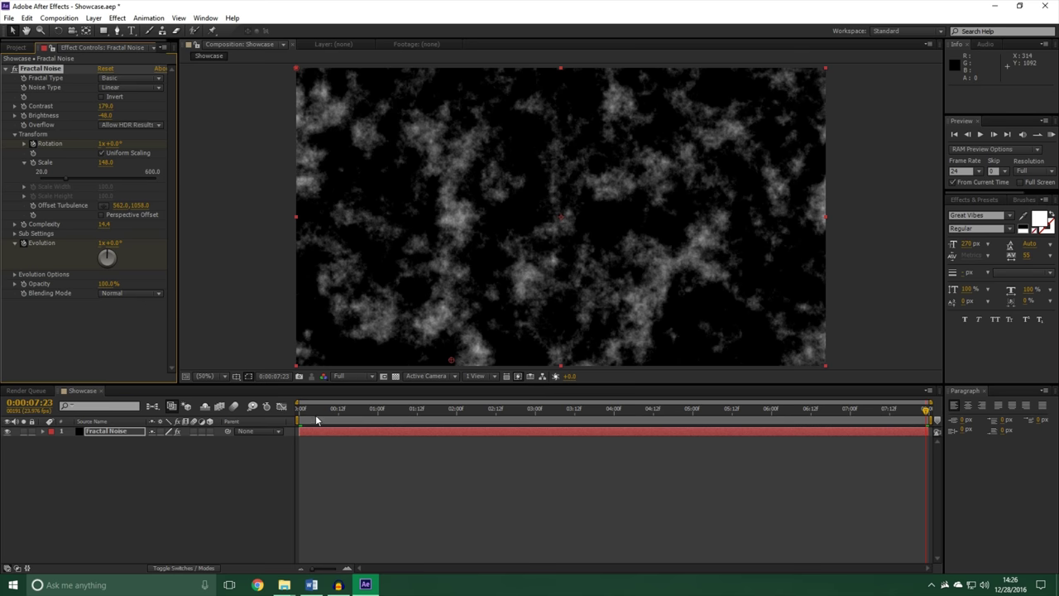
drag(315, 422, 689, 434)
- Move the Offset Turbulence point outside the frame to about 2774, 1910 and scrub through the animation
drag(452, 361, 507, 416)
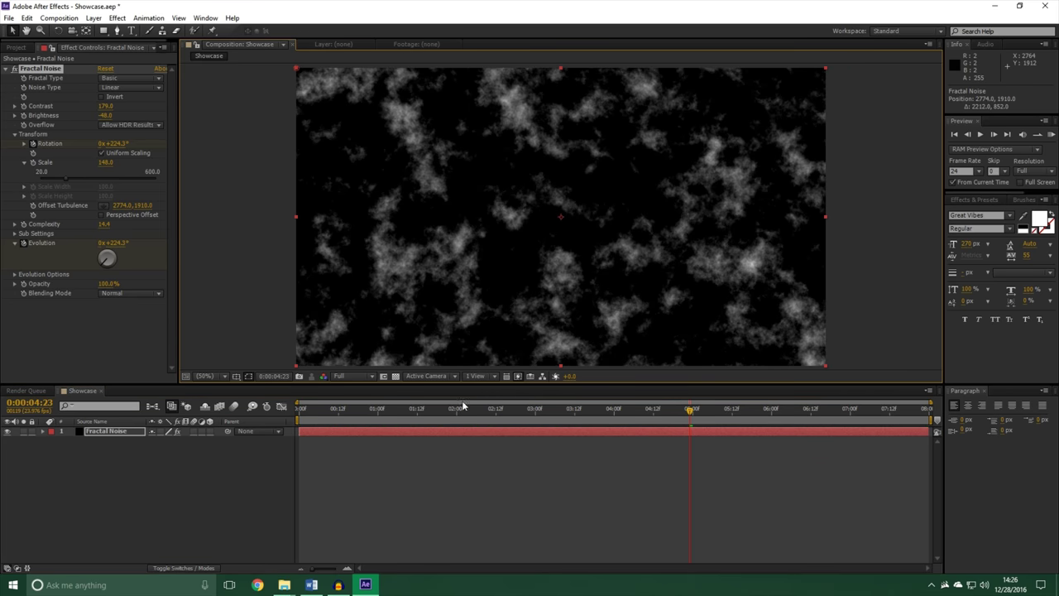
drag(321, 419, 945, 420)
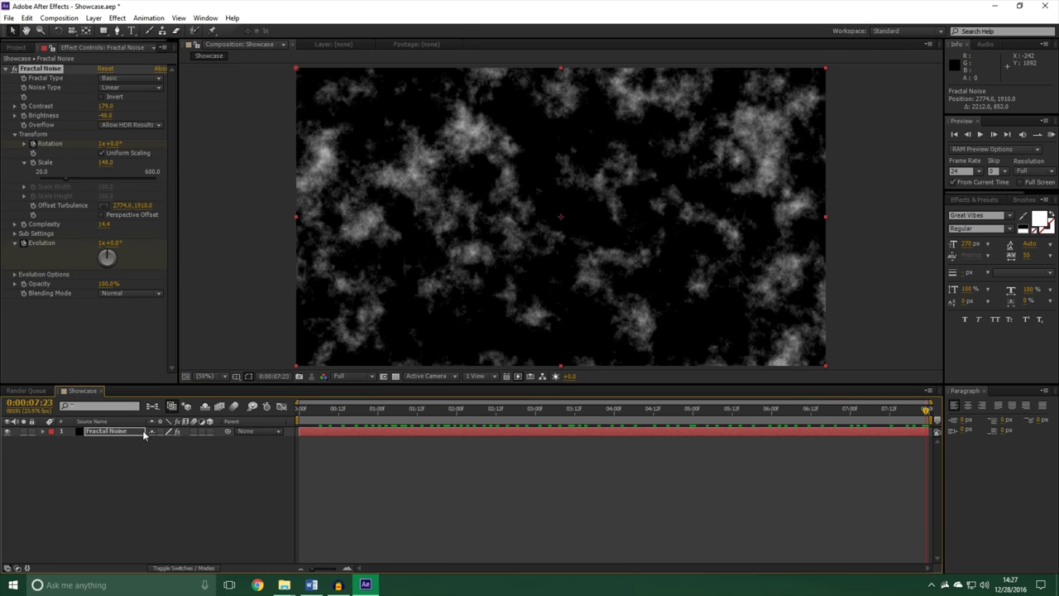
- Add Deep Red Solid 1 from the Solids folder to the composition, beneath the Fractal Noise layer
click(15, 47)
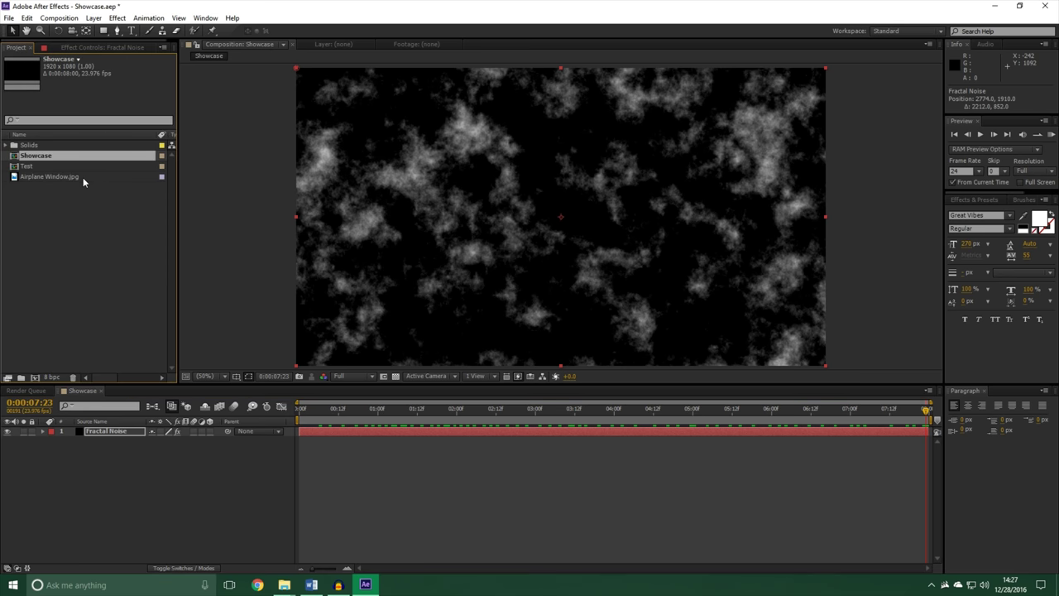
double_click(27, 144)
drag(54, 176, 162, 485)
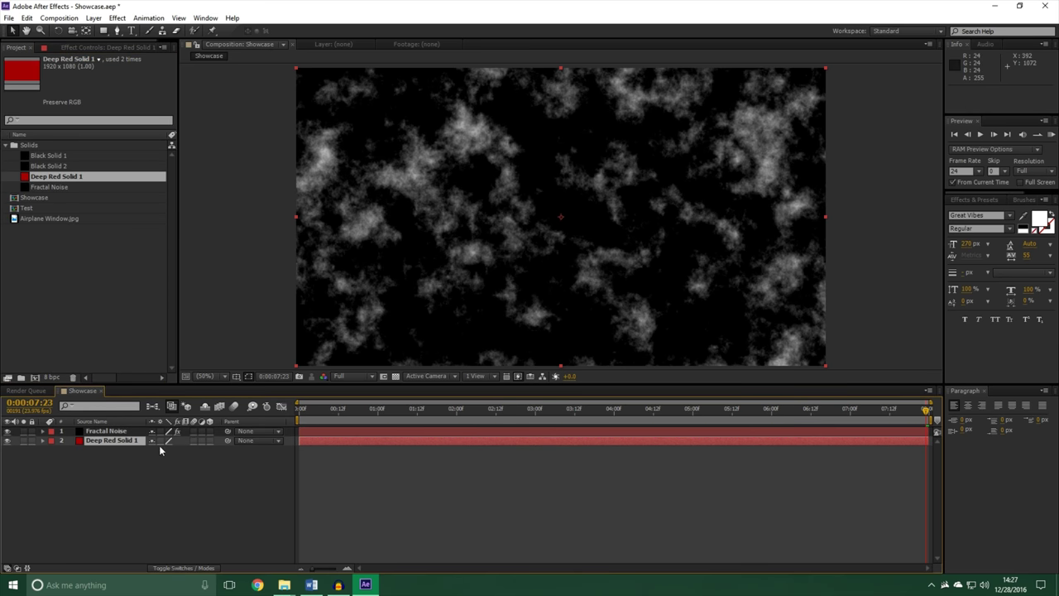
- Set the Fractal Noise layer's blending mode to Screen over the red solid and scrub through the result
click(185, 568)
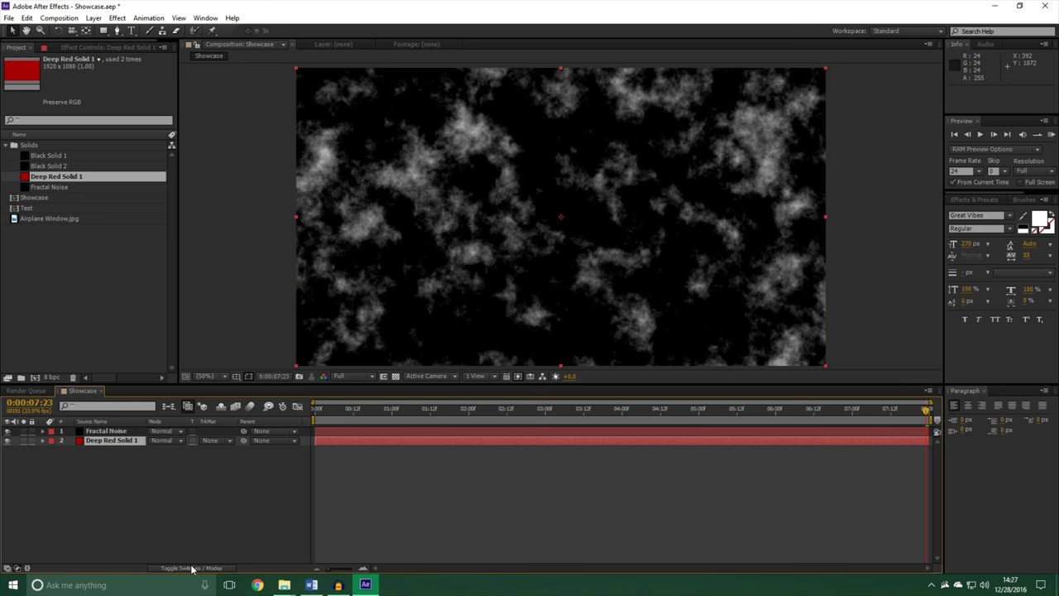
click(165, 431)
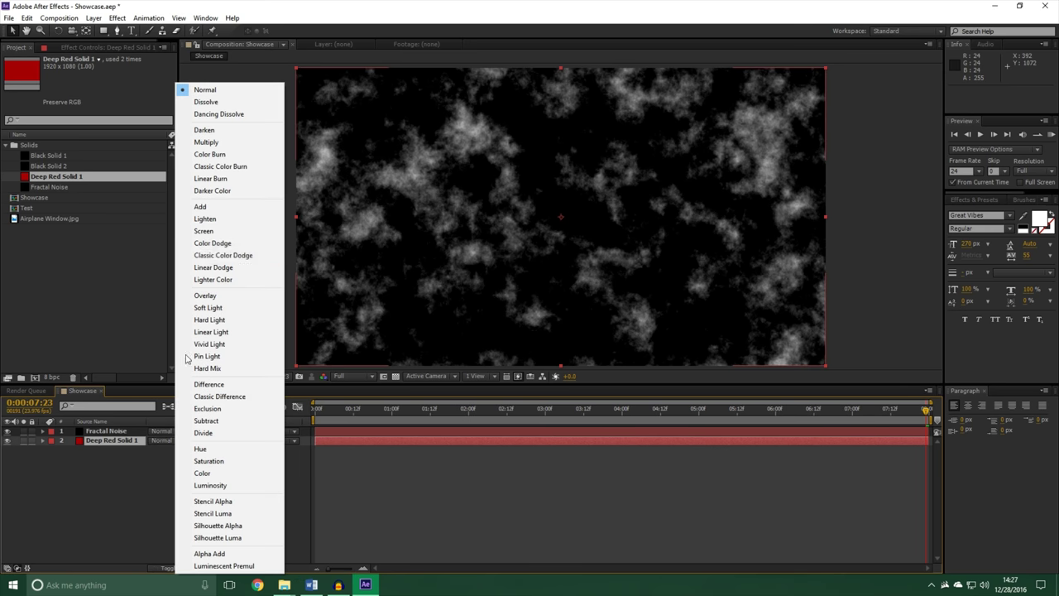
click(204, 230)
drag(326, 413, 507, 407)
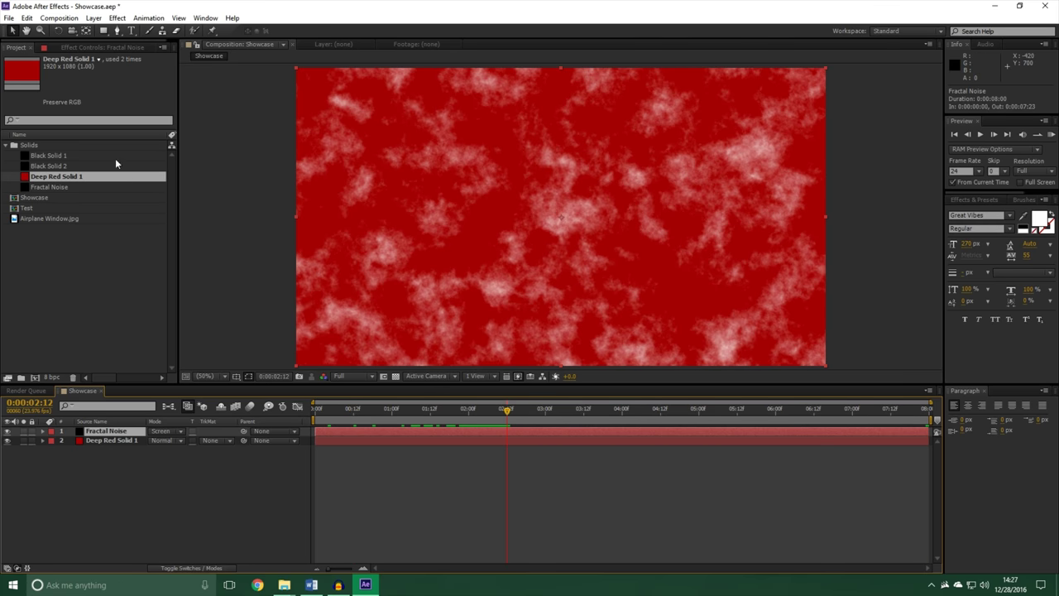
- Adjust the Fractal Noise effect and layer the masked Airplane Window.jpg above the noise in the Showcase composition
click(92, 46)
drag(106, 121, 124, 121)
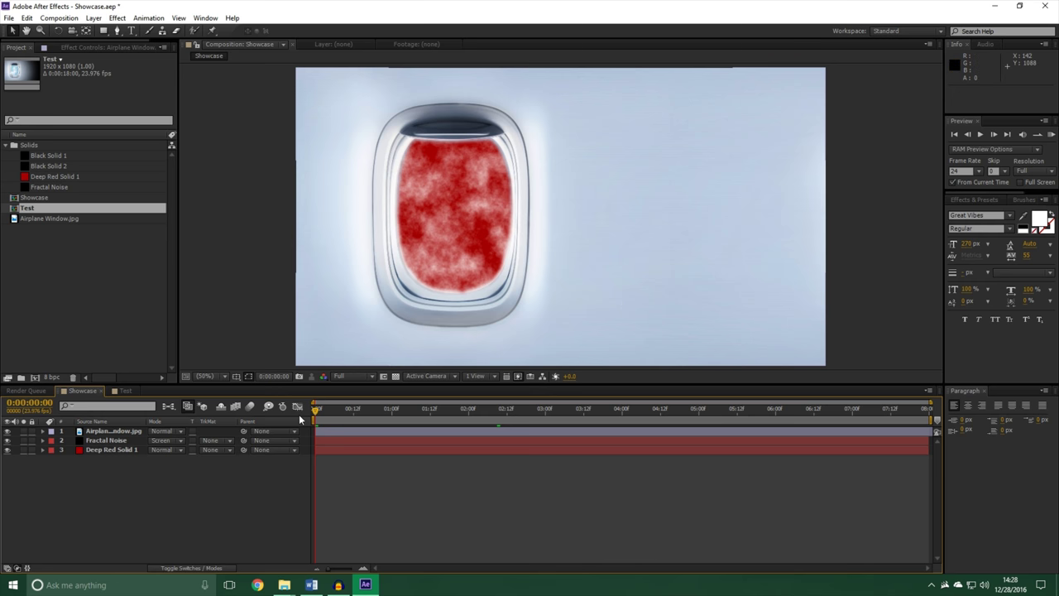
drag(316, 409, 430, 413)
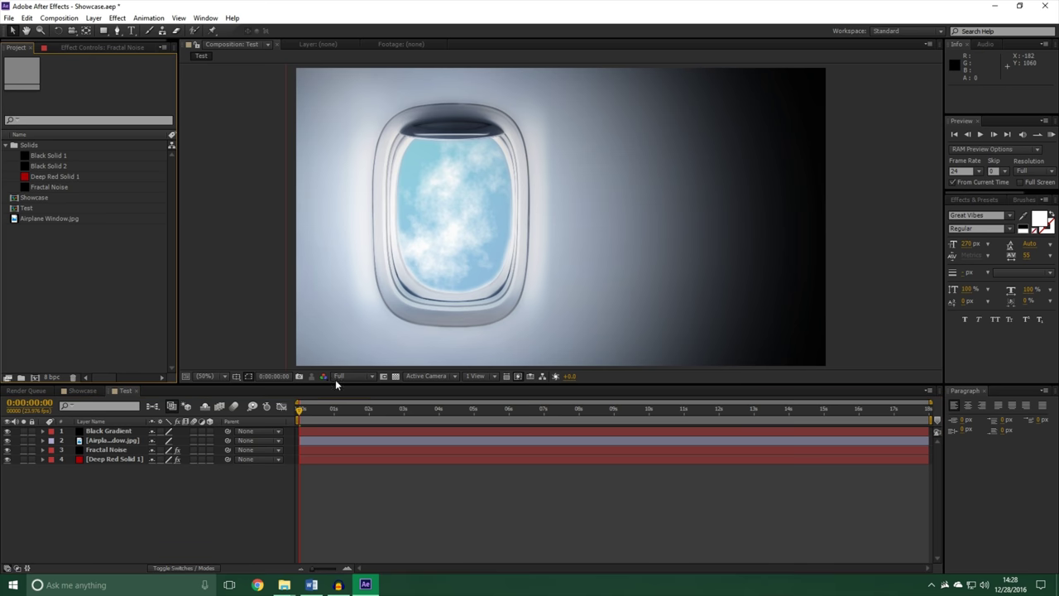
- In the Test composition, inspect the masks on the Fractal Noise and Airplane Window.jpg layers
click(107, 449)
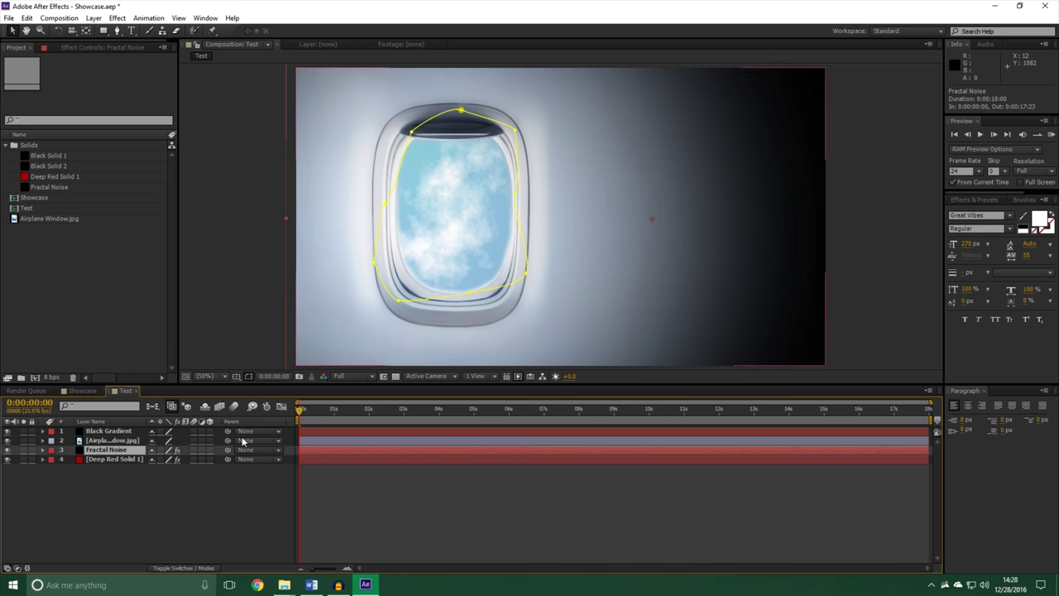
click(187, 502)
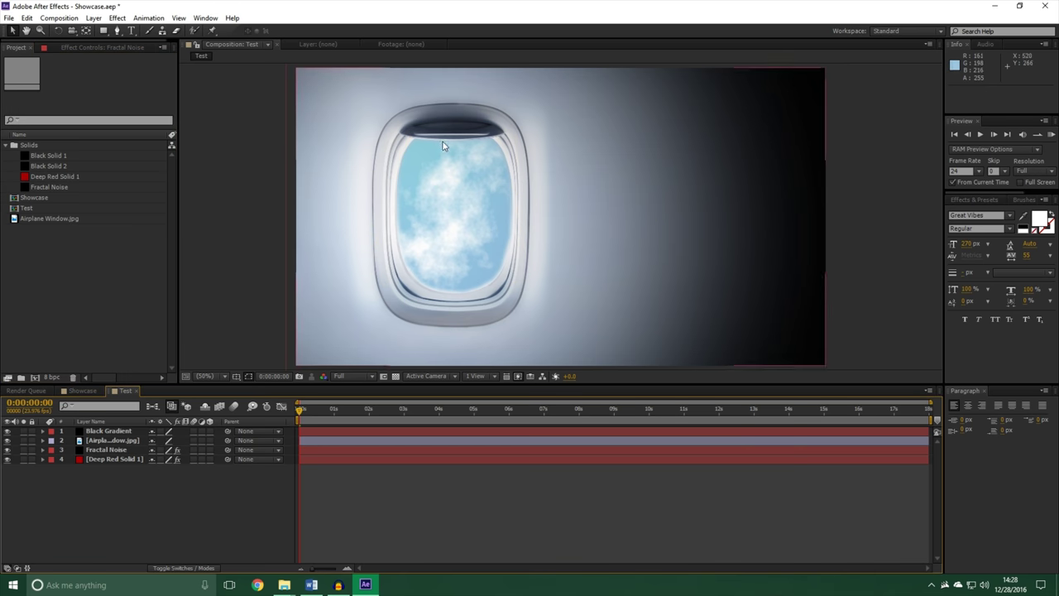
click(107, 440)
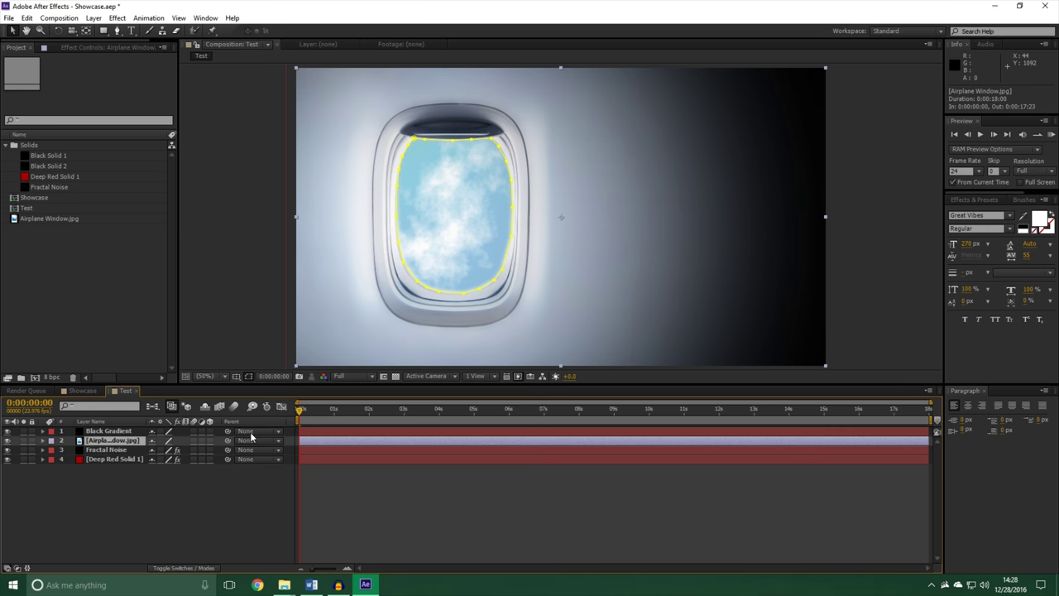
- Scrub back and forth through the Test composition to preview the clouds moving behind the airplane window
drag(299, 411, 551, 408)
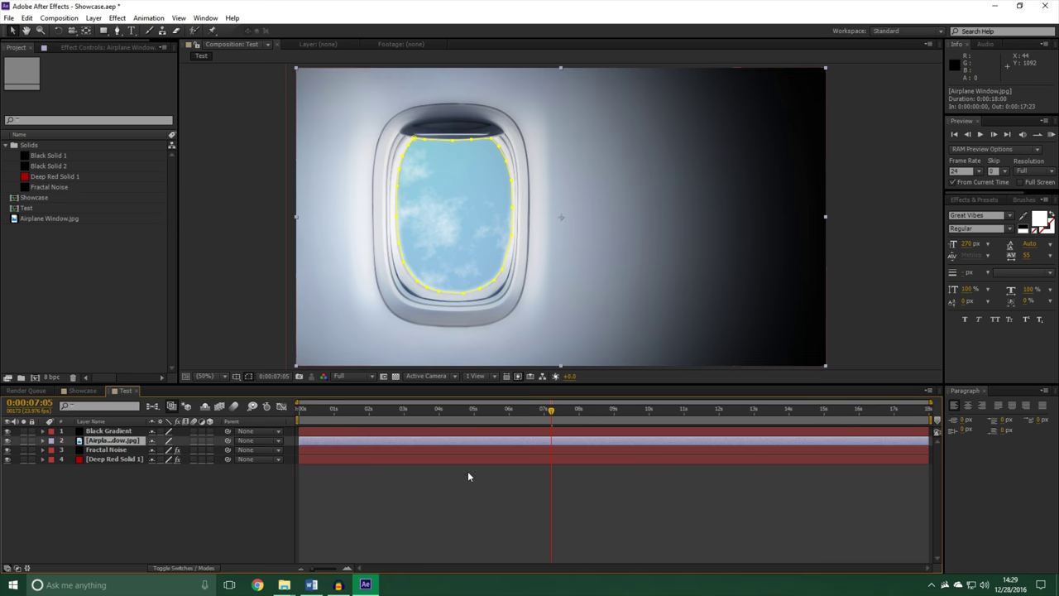
drag(556, 416, 709, 391)
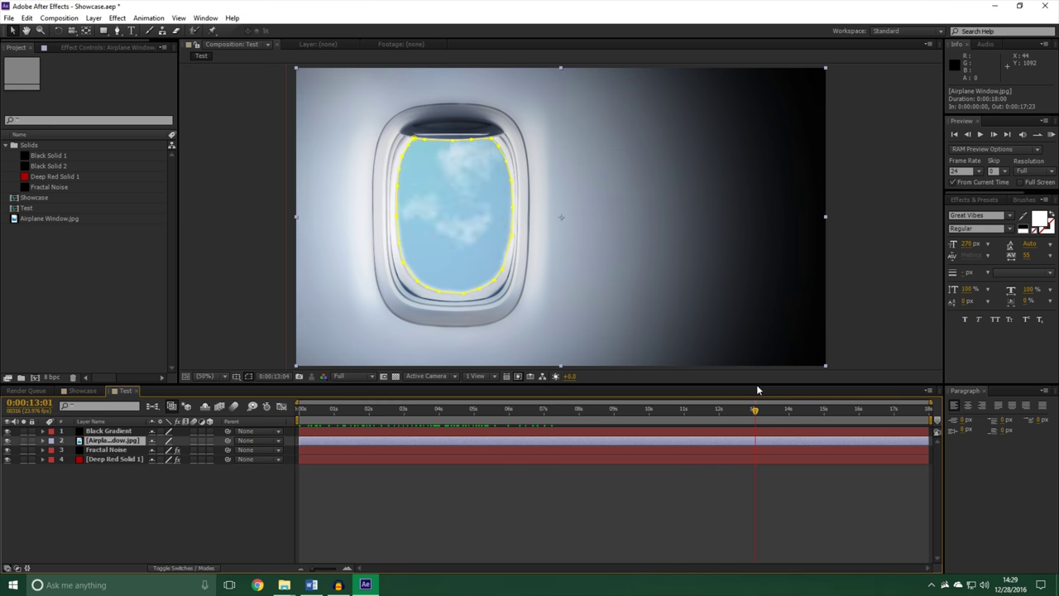
drag(778, 409, 343, 412)
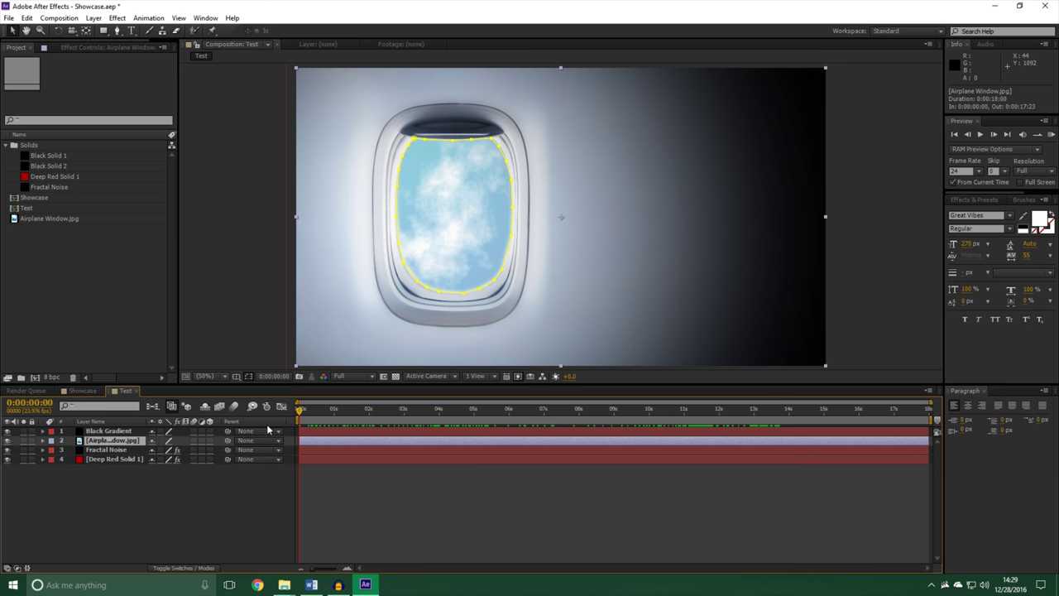
click(271, 494)
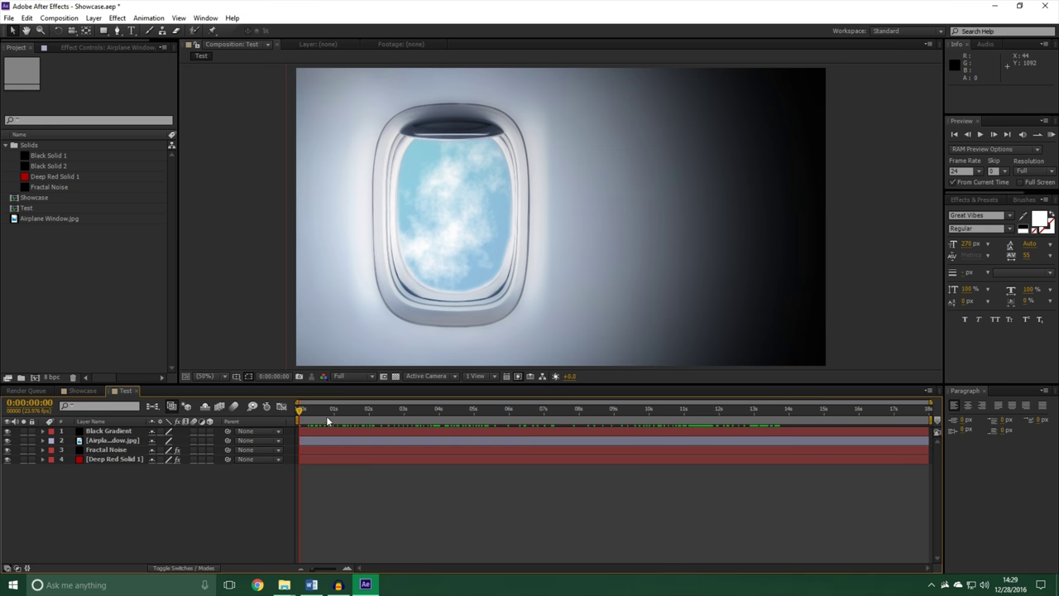
drag(391, 411, 425, 411)
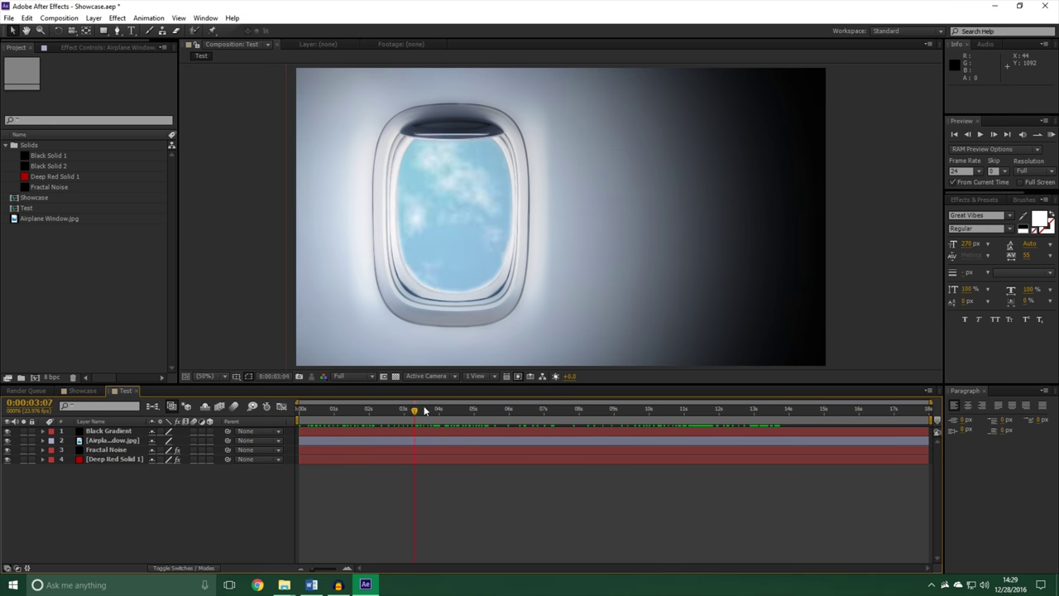